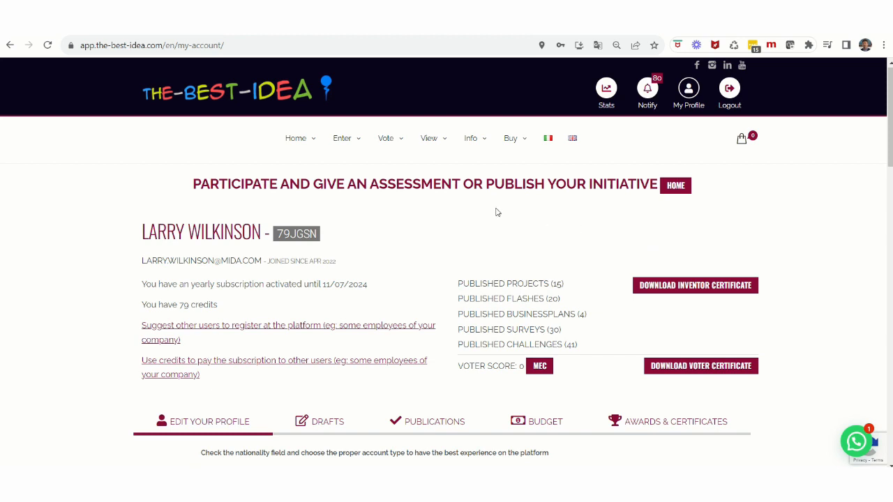
Open the R&D new products model from the full list of brainstorming templates.
{"action": "mouse_move", "coordinate": [365, 138]}
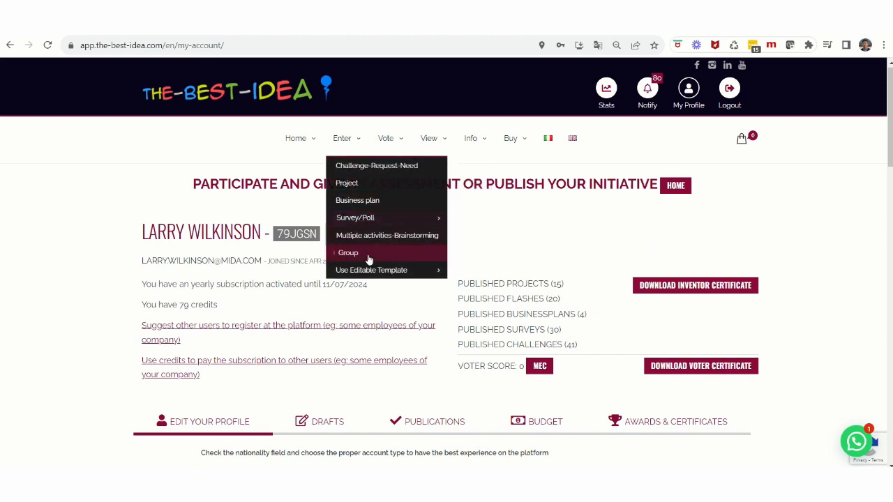
{"action": "mouse_move", "coordinate": [365, 270]}
{"action": "left_click", "coordinate": [482, 377]}
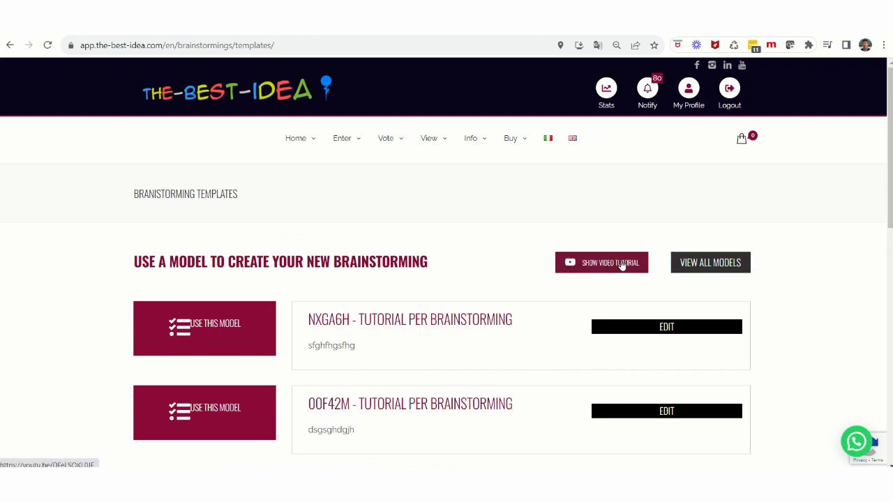
{"action": "left_click", "coordinate": [707, 266]}
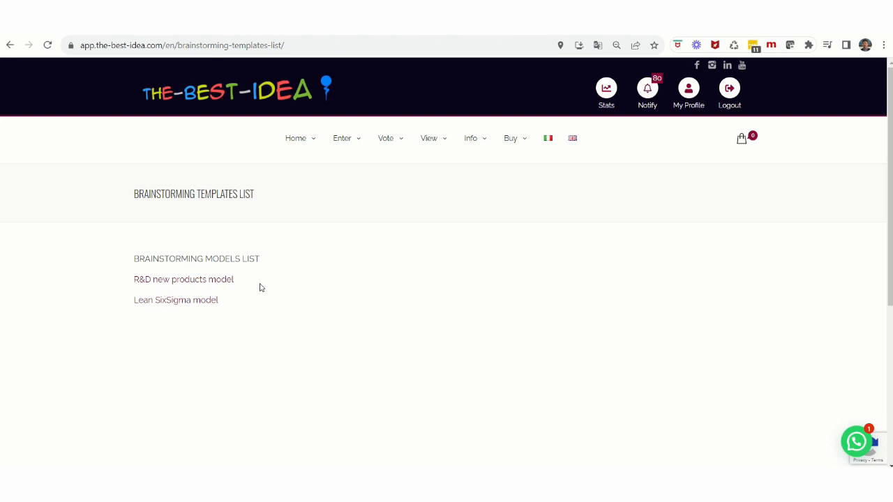
{"action": "left_click", "coordinate": [215, 281]}
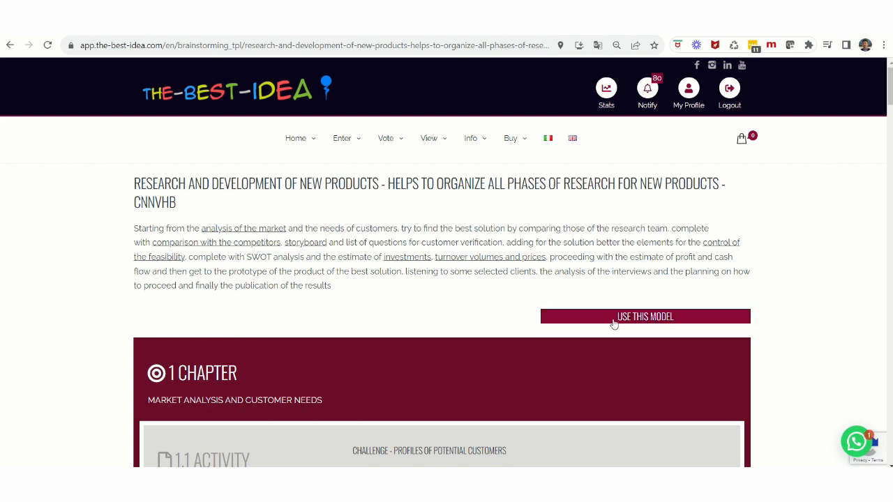
Look through the activities in the model's first chapter and start a new brainstorming from this model.
{"action": "scroll", "coordinate": [408, 299], "scroll_direction": "down", "scroll_amount": 3}
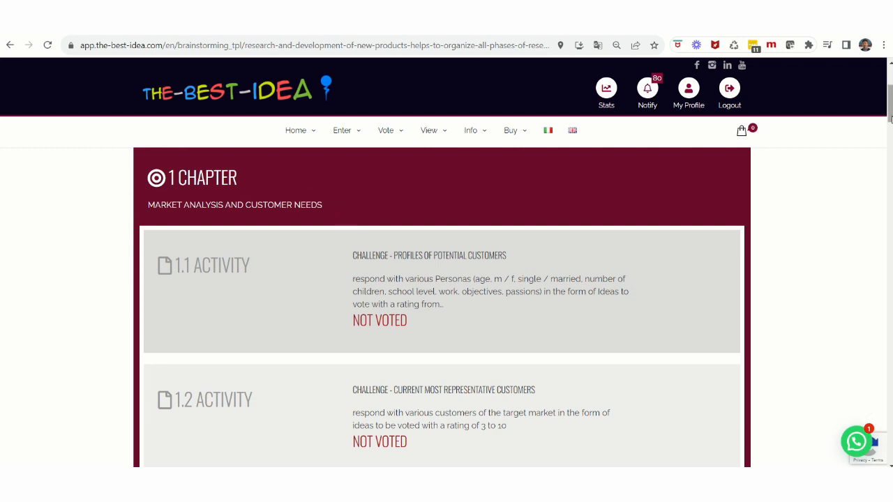
{"action": "mouse_move", "coordinate": [891, 119]}
{"action": "left_mouse_down"}
{"action": "mouse_move", "coordinate": [892, 127]}
{"action": "mouse_move", "coordinate": [891, 117]}
{"action": "left_mouse_up"}
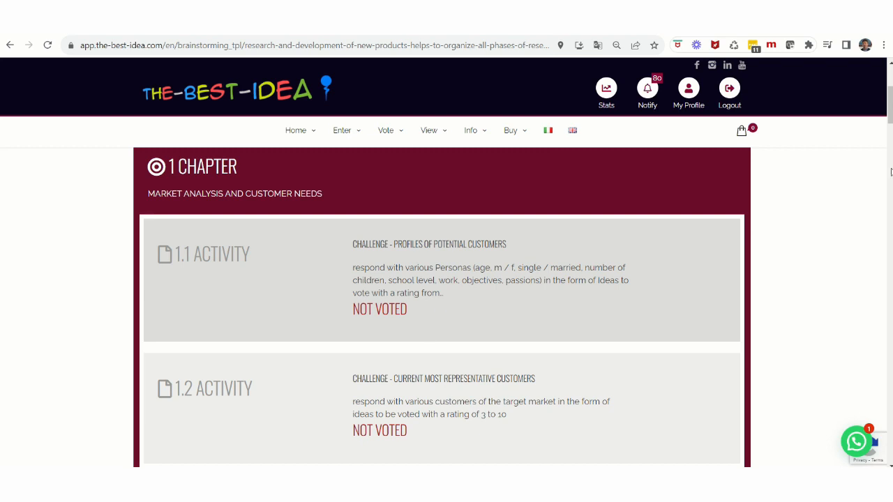
{"action": "scroll", "coordinate": [458, 213], "scroll_direction": "down", "scroll_amount": 4}
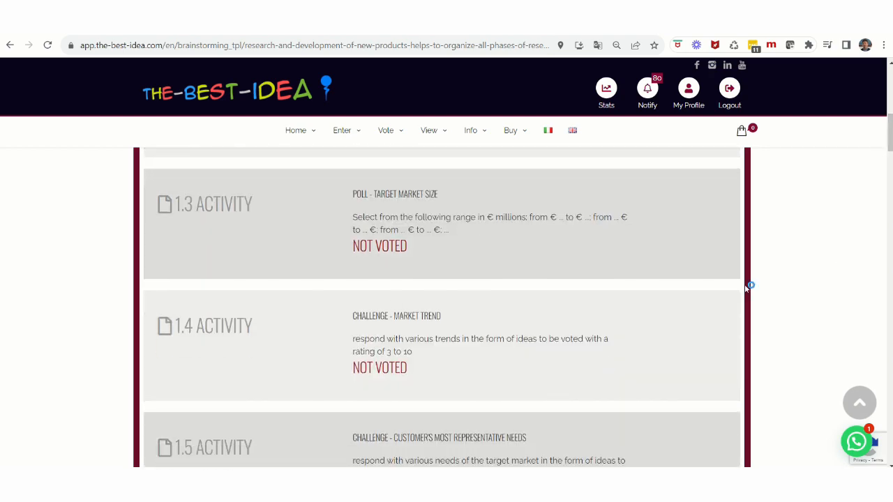
{"action": "left_click_drag", "start_coordinate": [890, 145], "coordinate": [891, 105]}
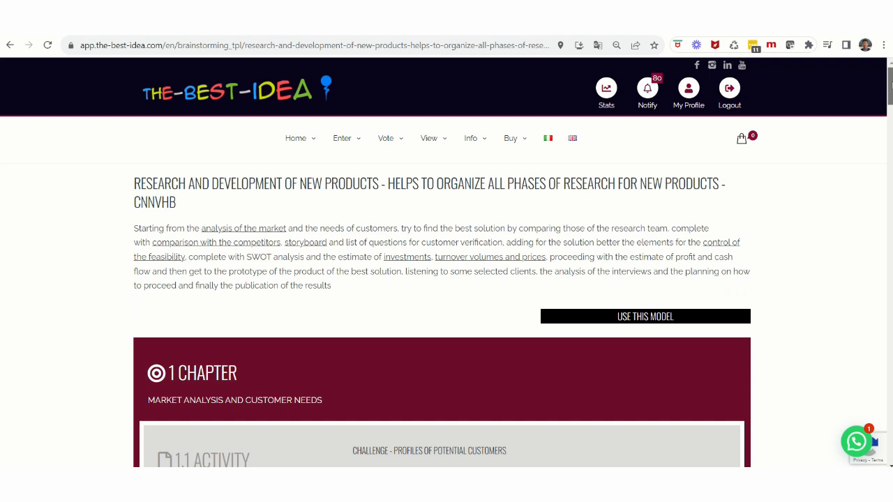
{"action": "left_click", "coordinate": [661, 318]}
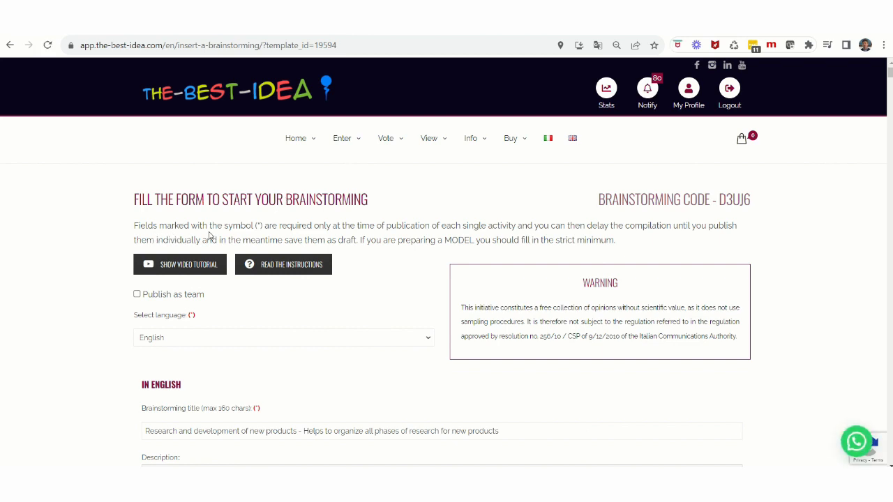
Assign the brainstorming to the group "s5j193 - Employees".
{"action": "scroll", "coordinate": [273, 384], "scroll_direction": "down", "scroll_amount": 3}
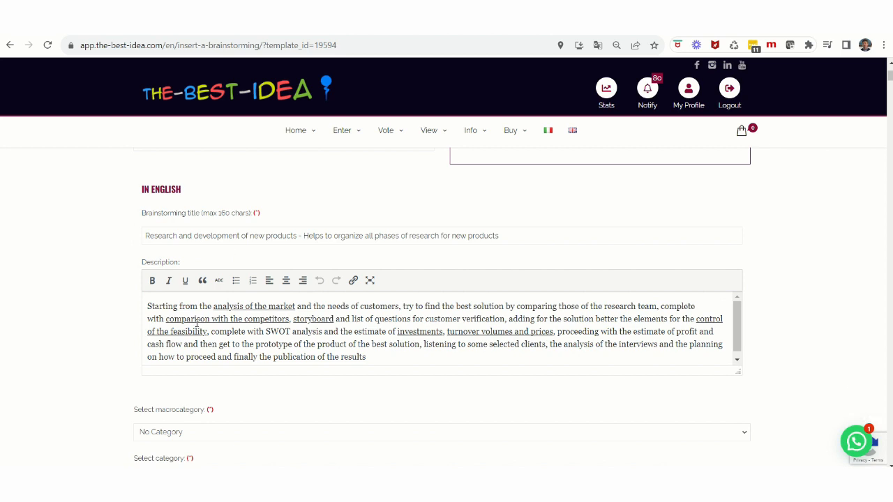
{"action": "scroll", "coordinate": [227, 443], "scroll_direction": "down", "scroll_amount": 3}
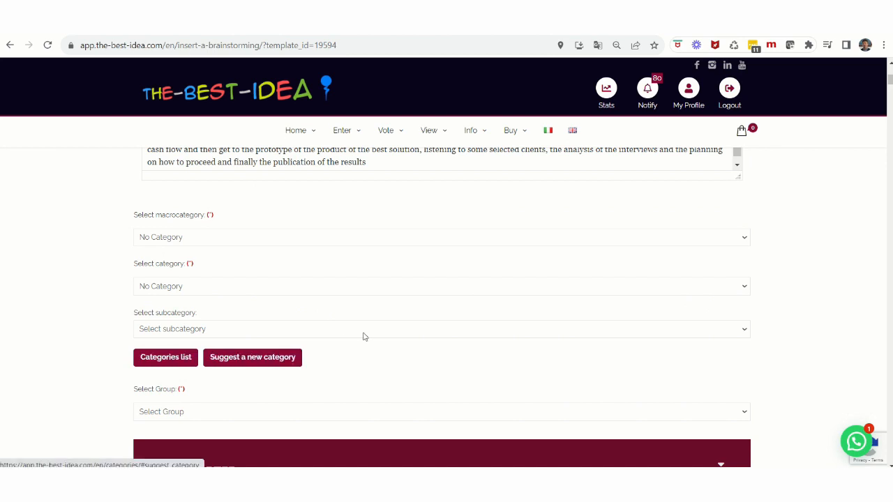
{"action": "scroll", "coordinate": [428, 313], "scroll_direction": "down", "scroll_amount": 3}
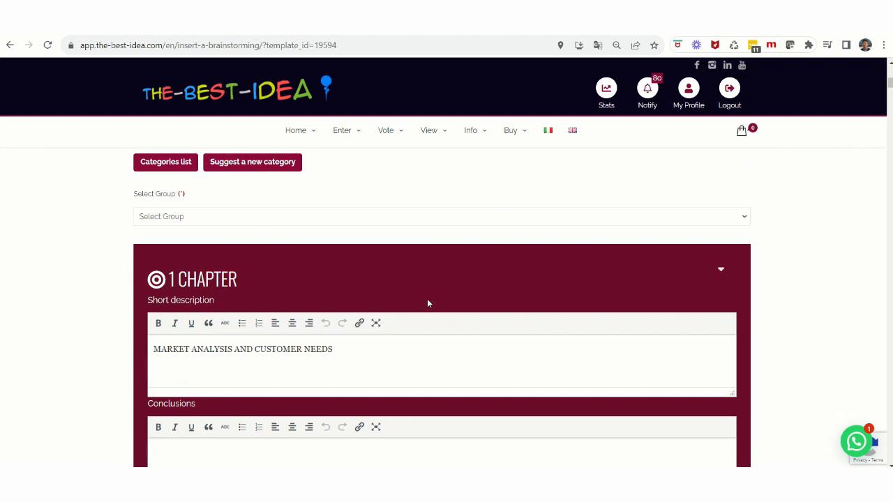
{"action": "left_click", "coordinate": [305, 219]}
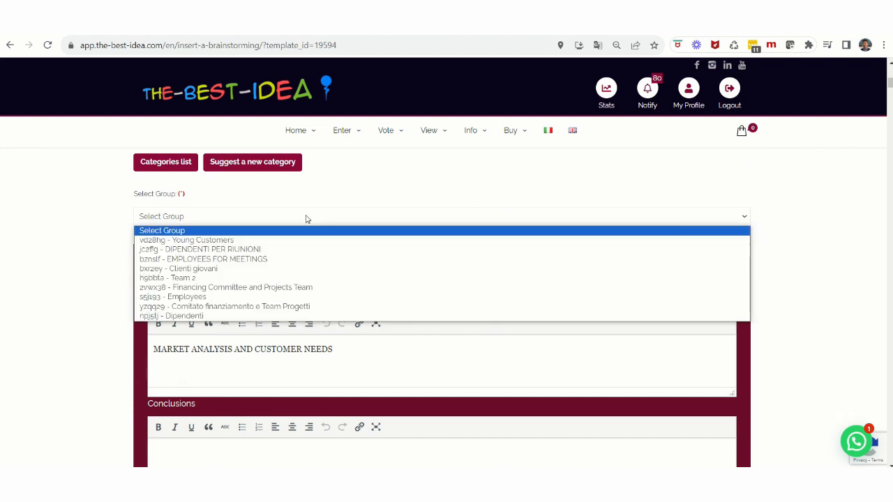
{"action": "left_click", "coordinate": [194, 298]}
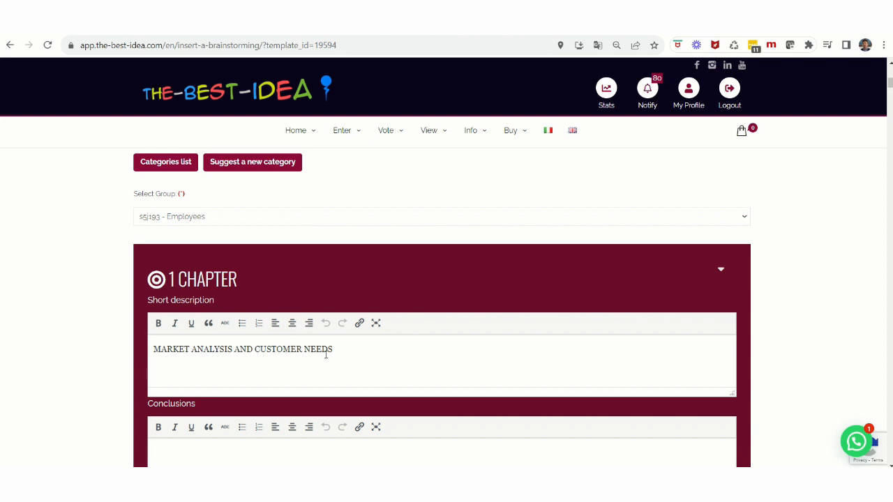
Set the answer type for the "Profiles of potential customers" challenge in activity 1.1 to Flash.
{"action": "scroll", "coordinate": [377, 351], "scroll_direction": "down", "scroll_amount": 3}
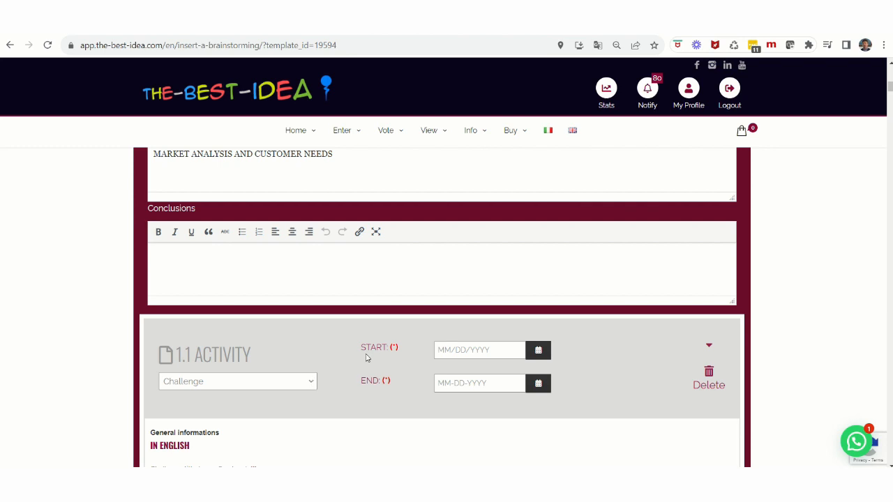
{"action": "scroll", "coordinate": [376, 346], "scroll_direction": "down", "scroll_amount": 3}
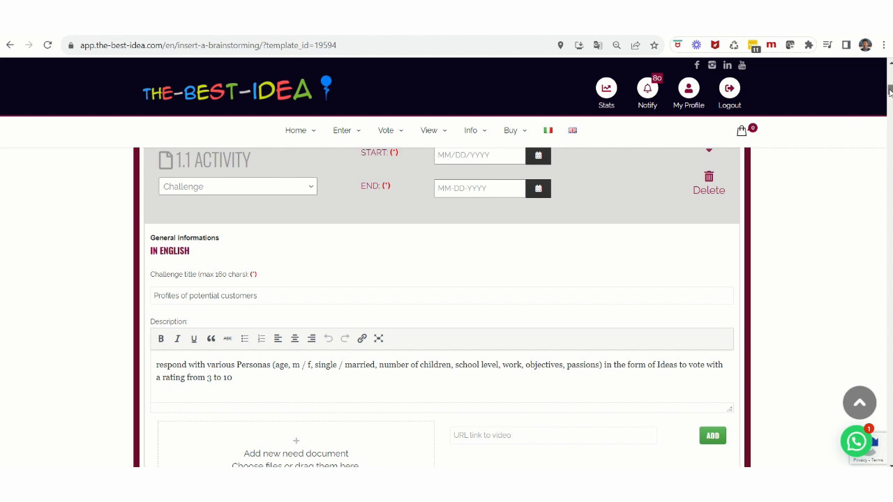
{"action": "left_click_drag", "start_coordinate": [890, 92], "coordinate": [889, 92]}
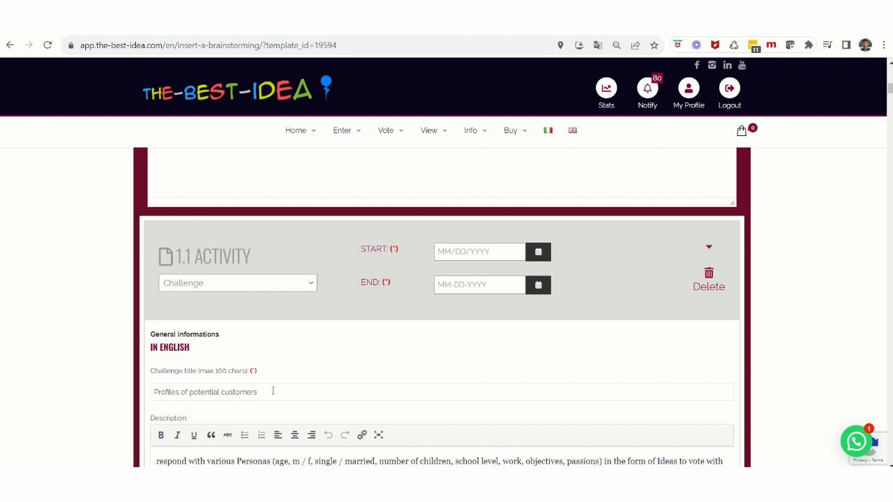
{"action": "scroll", "coordinate": [273, 392], "scroll_direction": "down", "scroll_amount": 3}
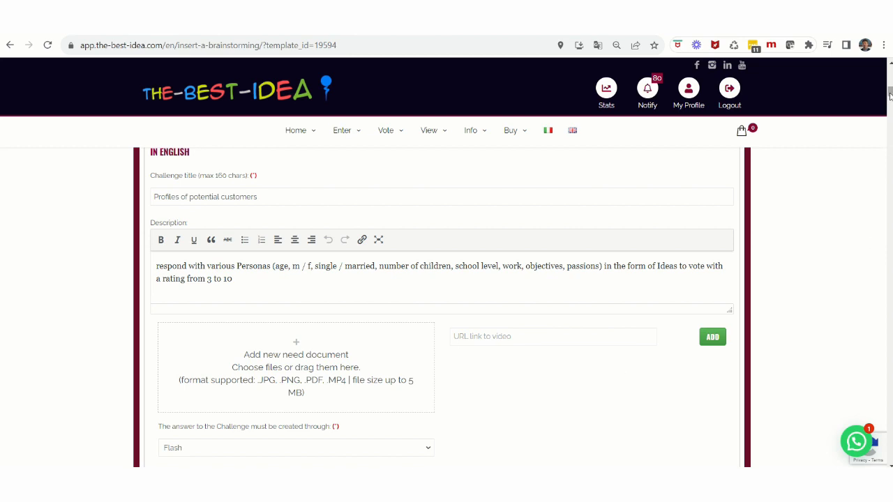
{"action": "left_click_drag", "start_coordinate": [891, 92], "coordinate": [890, 94]}
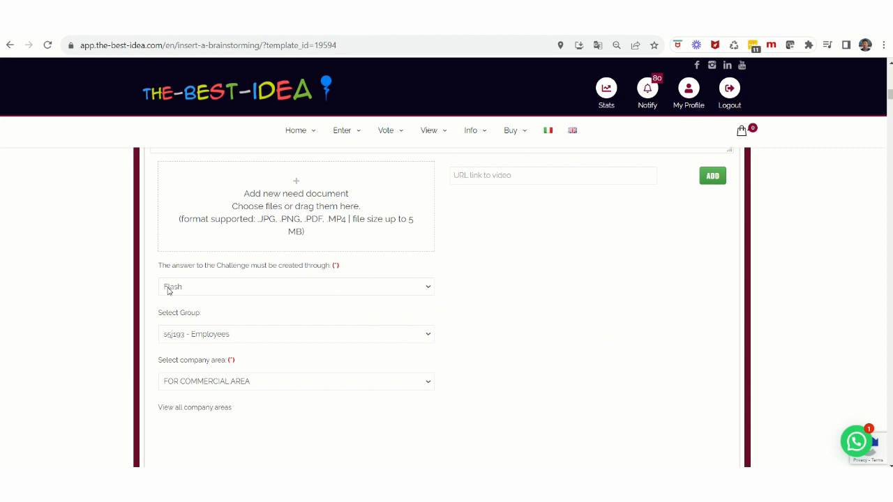
{"action": "left_click", "coordinate": [426, 287]}
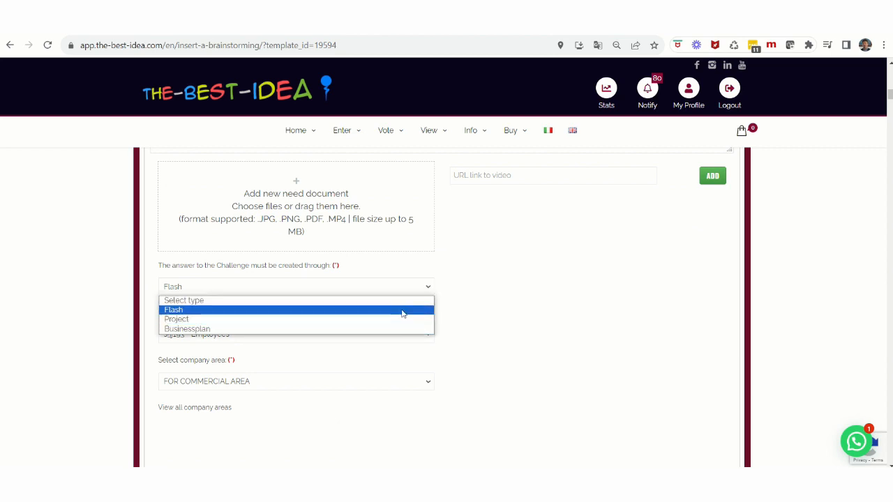
{"action": "left_click", "coordinate": [401, 310]}
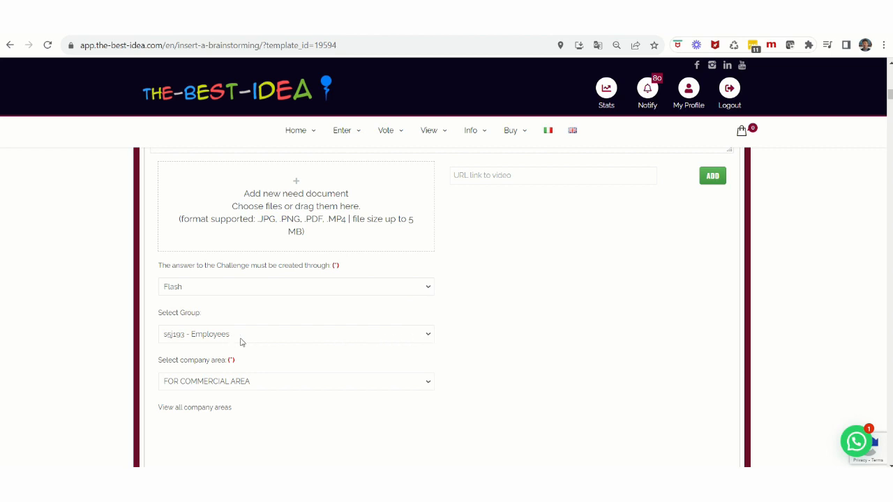
Set activity 1.1's group to "2vwx38 - Financing Committee and Projects Team" and check the available company areas.
{"action": "left_click", "coordinate": [428, 336]}
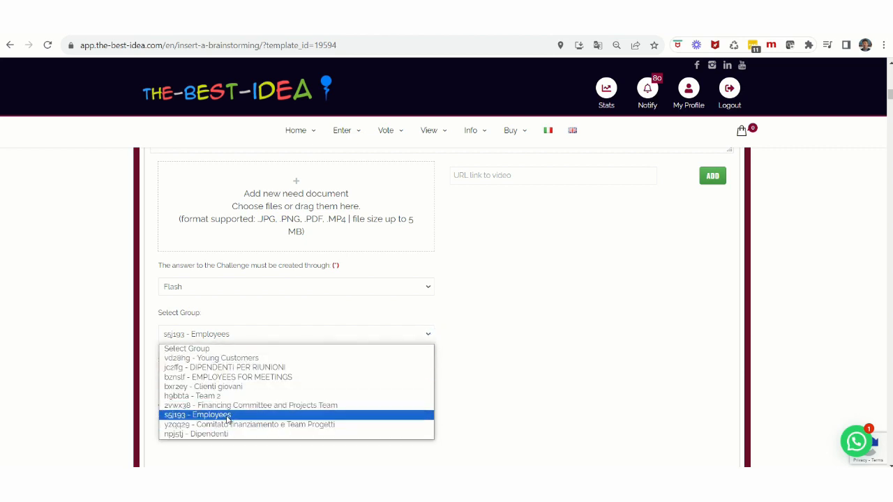
{"action": "left_click", "coordinate": [226, 406]}
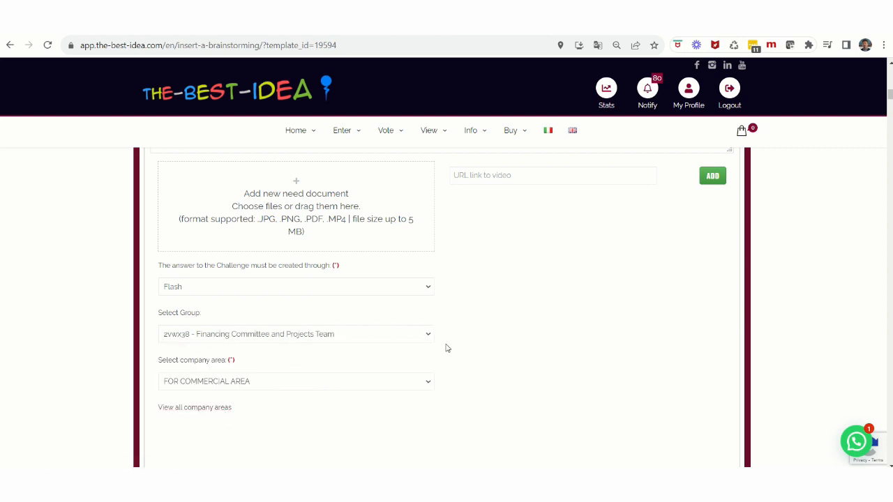
{"action": "left_click", "coordinate": [429, 386]}
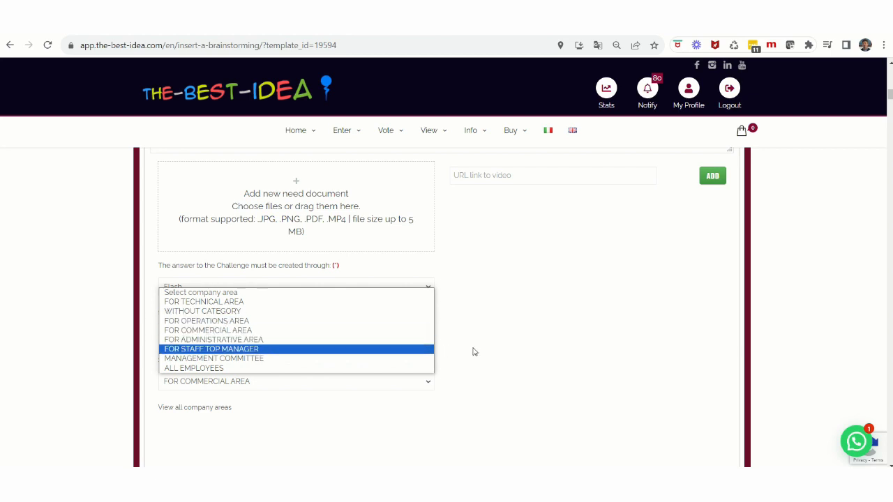
{"action": "left_click", "coordinate": [497, 352]}
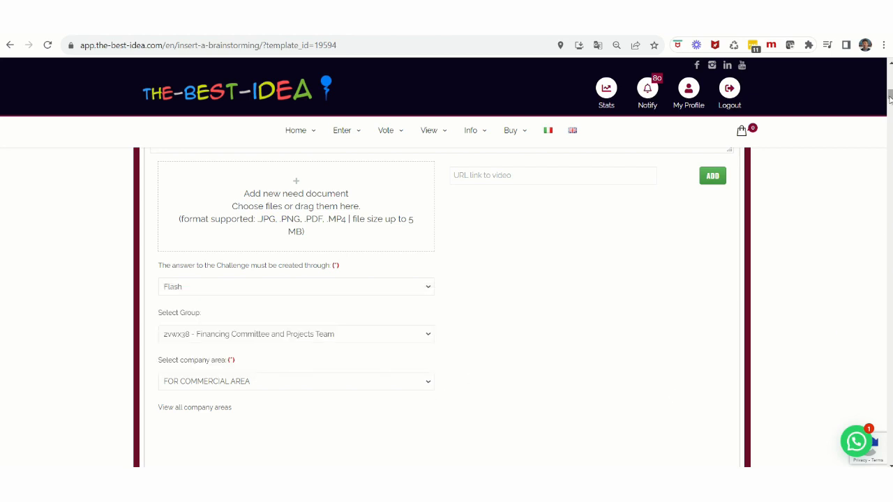
Collapse activities 1.2, 1.3 and 1.4 in chapter 1.
{"action": "left_click_drag", "start_coordinate": [889, 98], "coordinate": [889, 101]}
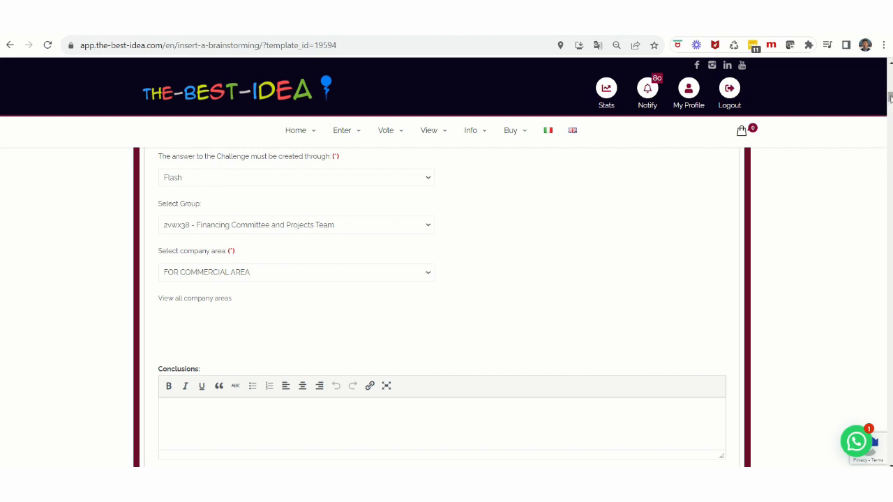
{"action": "left_click_drag", "start_coordinate": [890, 98], "coordinate": [890, 102]}
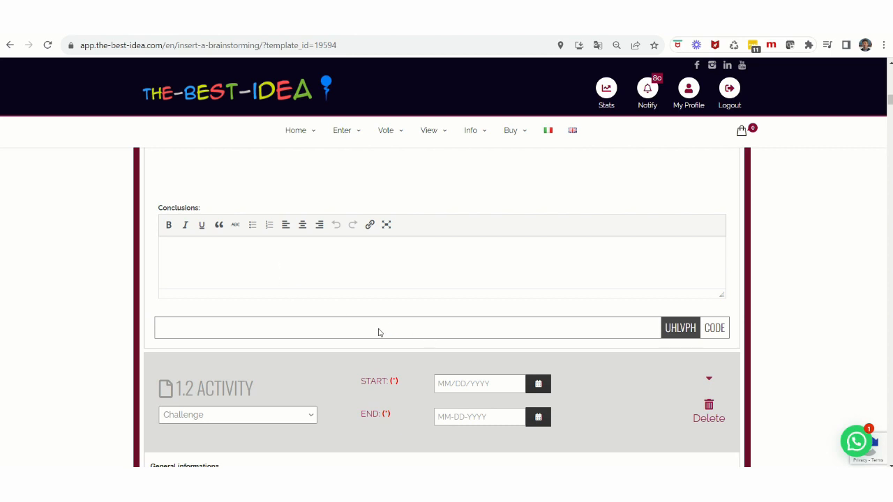
{"action": "left_click", "coordinate": [710, 381]}
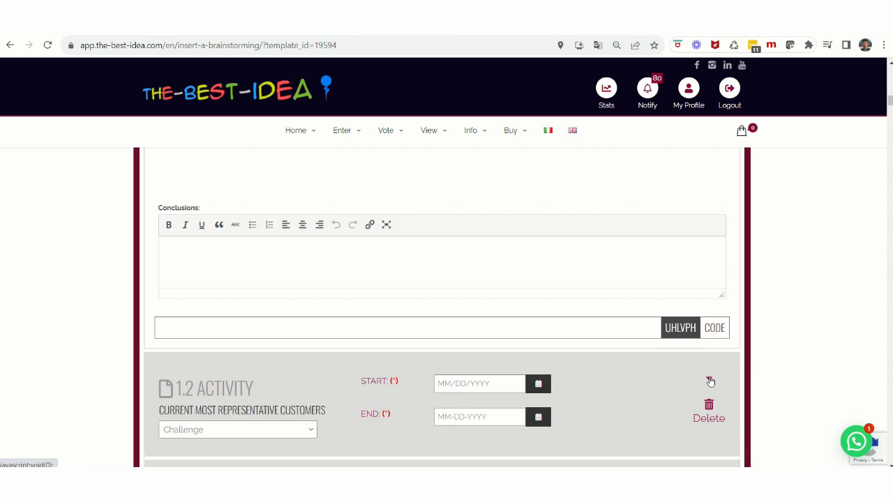
{"action": "scroll", "coordinate": [710, 382], "scroll_direction": "down", "scroll_amount": 3}
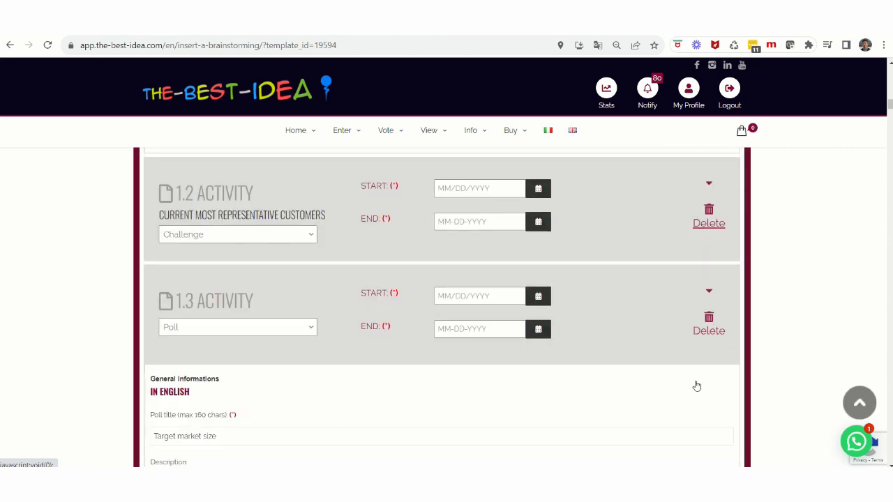
{"action": "left_click", "coordinate": [709, 295]}
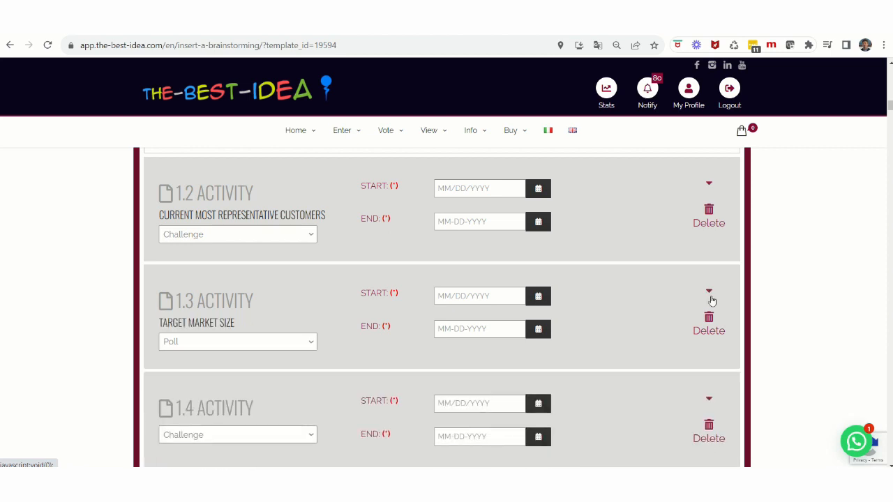
{"action": "left_click", "coordinate": [710, 399]}
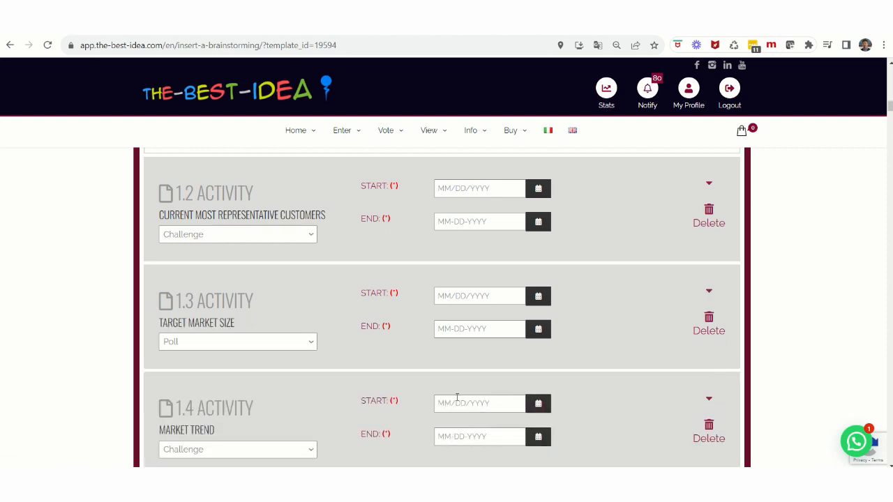
Move the "Current most representative customers" activity below "Target market size" and delete the "Market trend" activity.
{"action": "left_click_drag", "start_coordinate": [279, 199], "coordinate": [272, 354]}
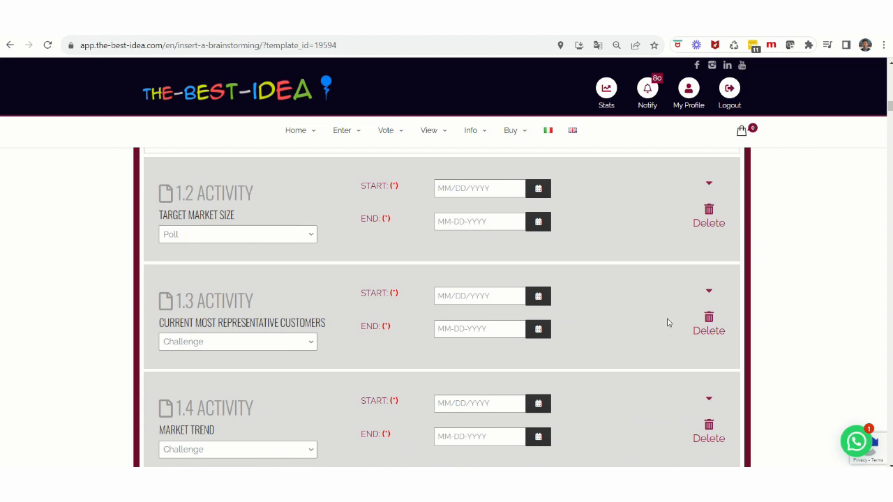
{"action": "left_click", "coordinate": [709, 437]}
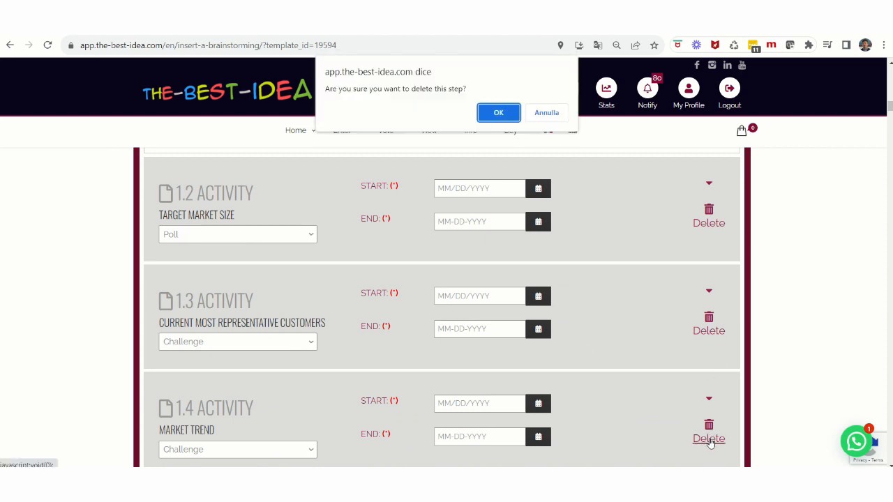
{"action": "left_click", "coordinate": [501, 116]}
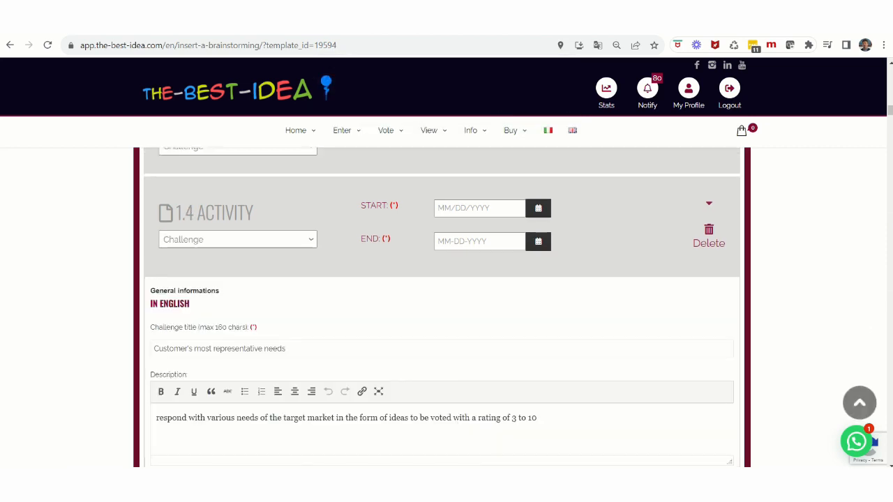
Review the remaining chapters to the end of the form and save the brainstorming as a draft.
{"action": "left_click_drag", "start_coordinate": [890, 115], "coordinate": [890, 373]}
{"action": "scroll", "coordinate": [612, 358], "scroll_direction": "down", "scroll_amount": 5}
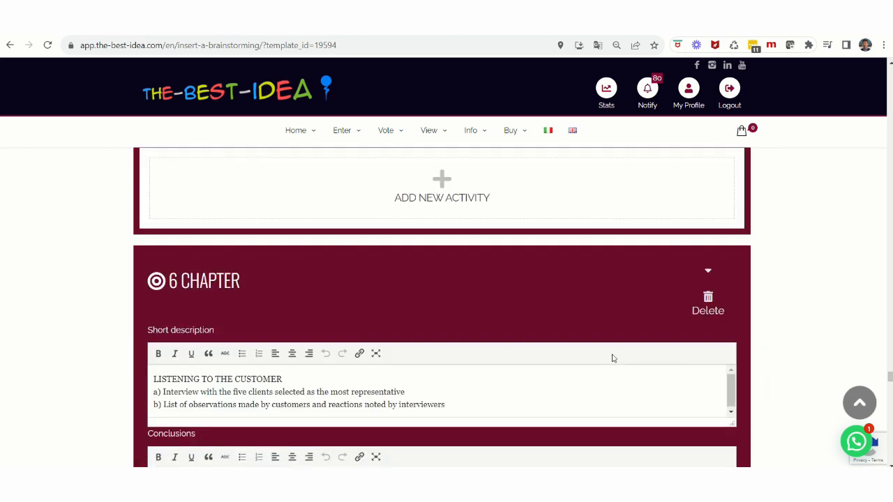
{"action": "scroll", "coordinate": [612, 359], "scroll_direction": "up", "scroll_amount": 3}
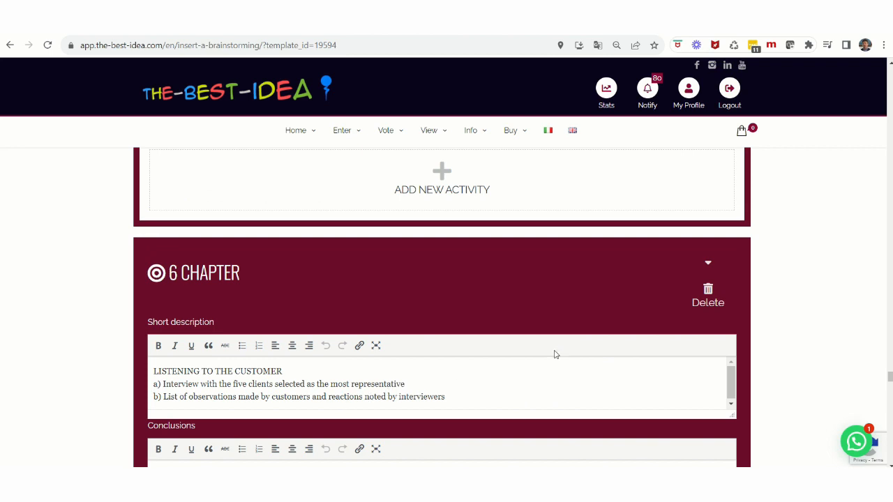
{"action": "scroll", "coordinate": [553, 355], "scroll_direction": "down", "scroll_amount": 3}
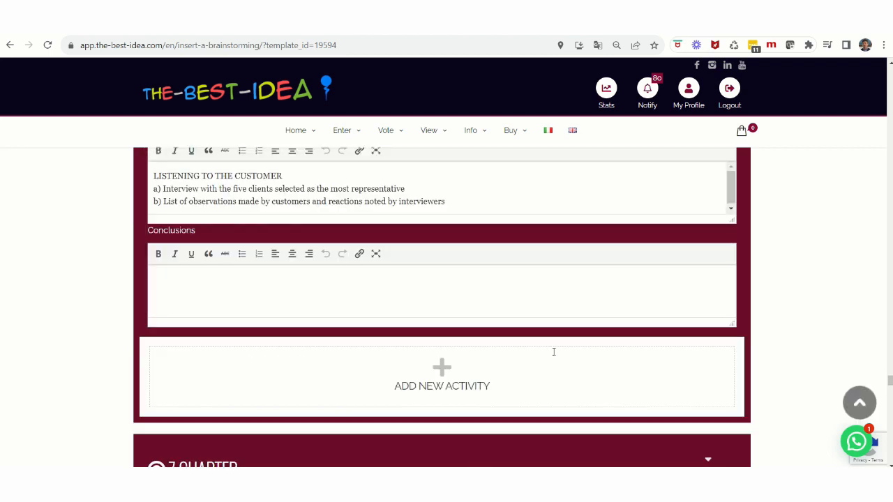
{"action": "scroll", "coordinate": [543, 339], "scroll_direction": "down", "scroll_amount": 15}
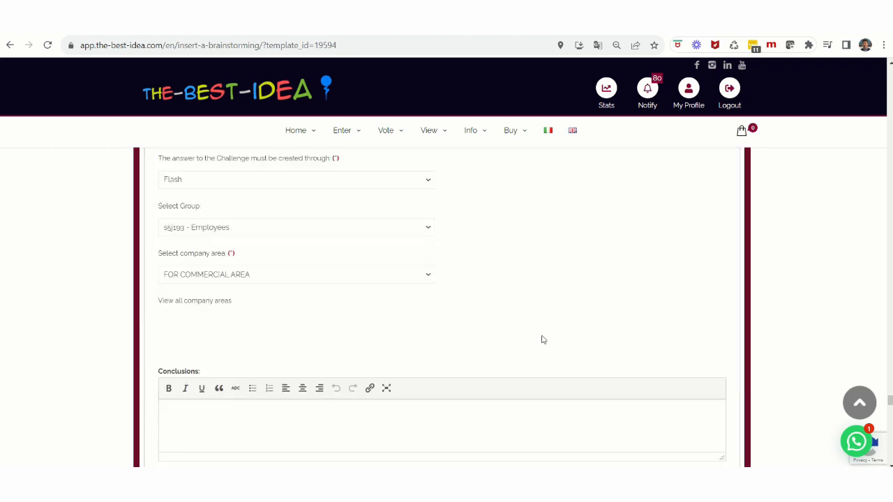
{"action": "scroll", "coordinate": [542, 339], "scroll_direction": "down", "scroll_amount": 15}
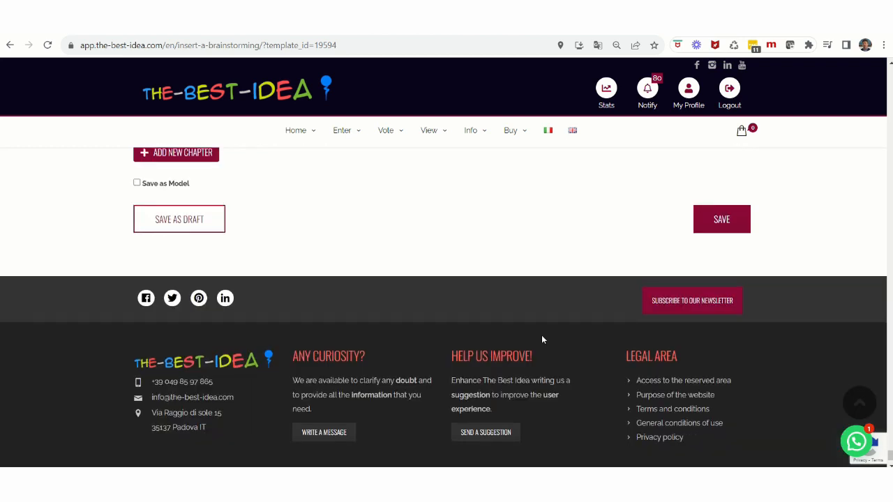
{"action": "scroll", "coordinate": [542, 339], "scroll_direction": "up", "scroll_amount": 5}
{"action": "scroll", "coordinate": [542, 339], "scroll_direction": "down", "scroll_amount": 3}
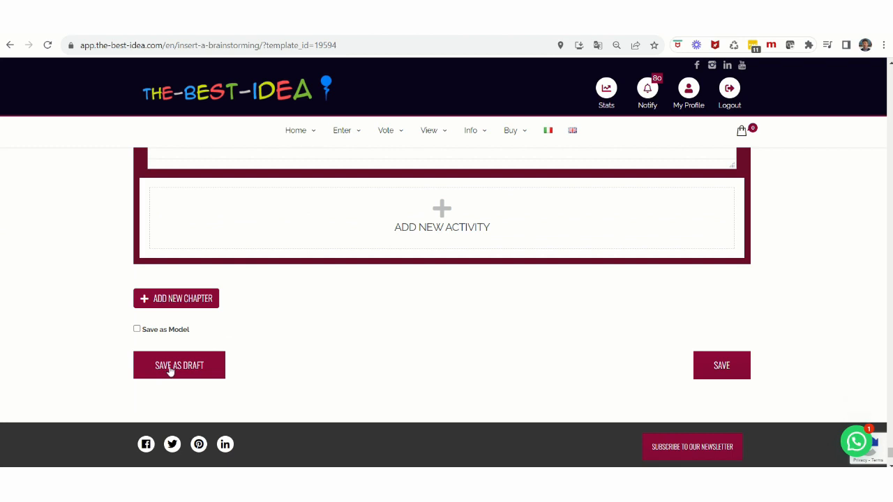
{"action": "left_click", "coordinate": [169, 371]}
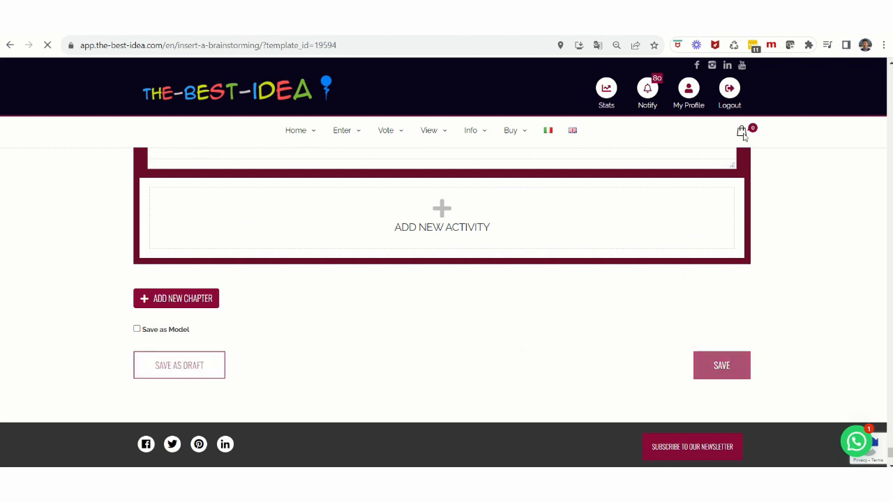
Find the "Research and development of new products" brainstorming among the profile's drafts and open it for editing.
{"action": "left_click", "coordinate": [690, 89]}
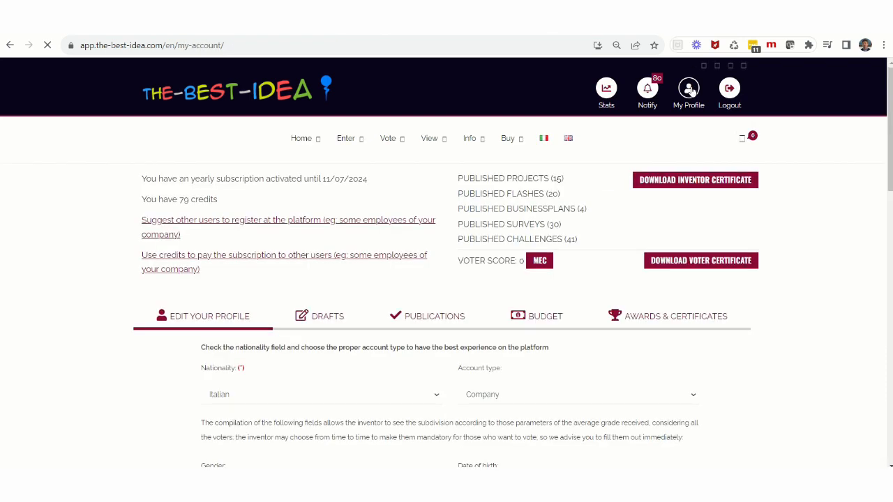
{"action": "left_click", "coordinate": [329, 422]}
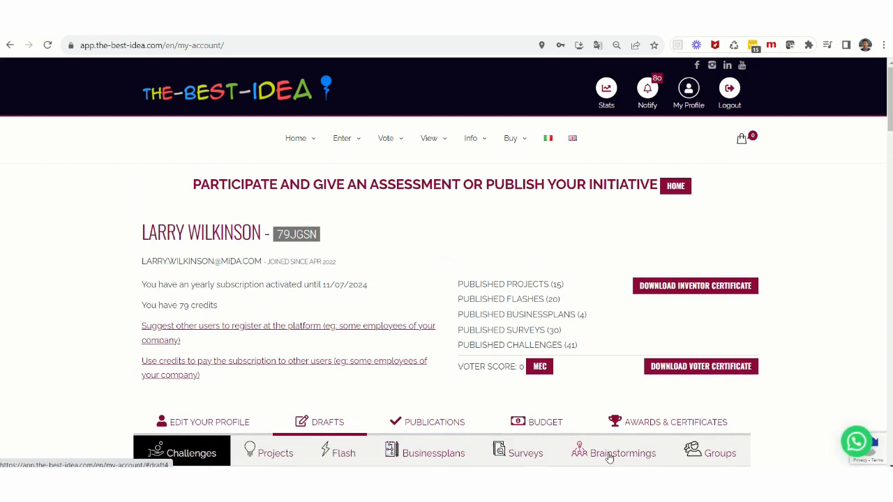
{"action": "left_click", "coordinate": [582, 453]}
{"action": "scroll", "coordinate": [559, 375], "scroll_direction": "down", "scroll_amount": 3}
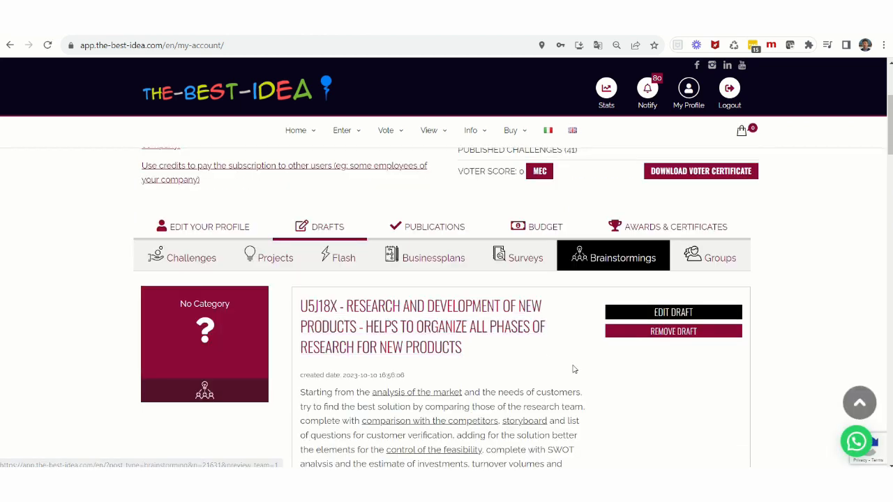
{"action": "left_click", "coordinate": [673, 314]}
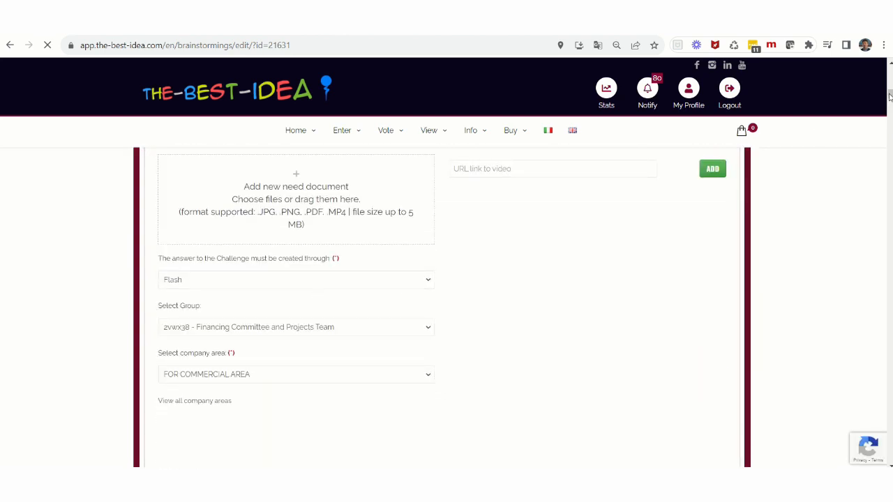
Review activities 1.1 and 1.2 of chapter 1 in the reopened brainstorming draft.
{"action": "scroll", "coordinate": [706, 260], "scroll_direction": "up", "scroll_amount": 5}
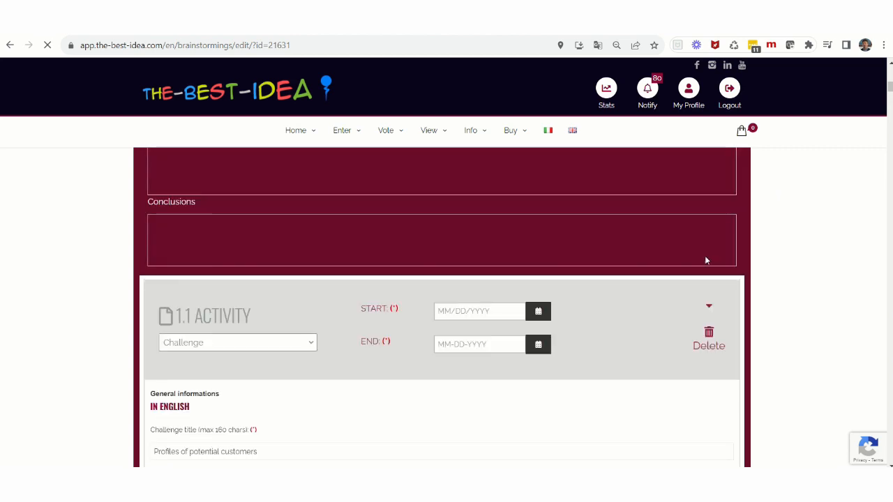
{"action": "scroll", "coordinate": [545, 311], "scroll_direction": "down", "scroll_amount": 1}
{"action": "scroll", "coordinate": [471, 254], "scroll_direction": "down", "scroll_amount": 9}
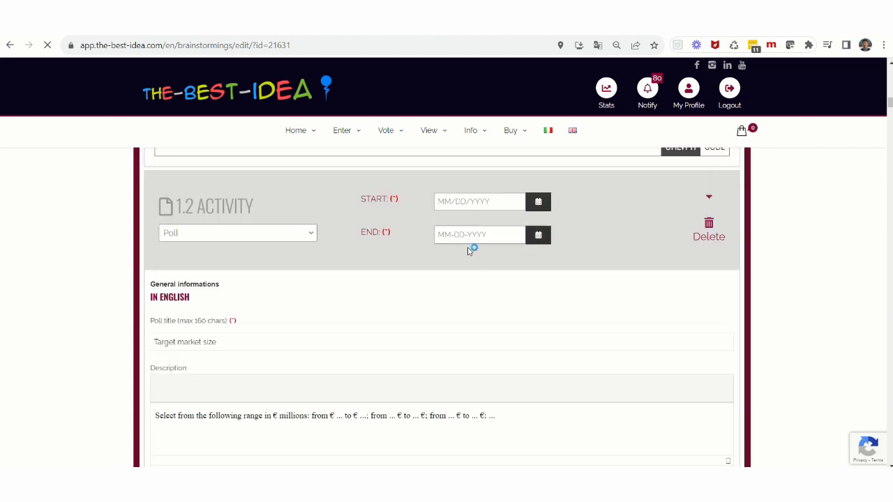